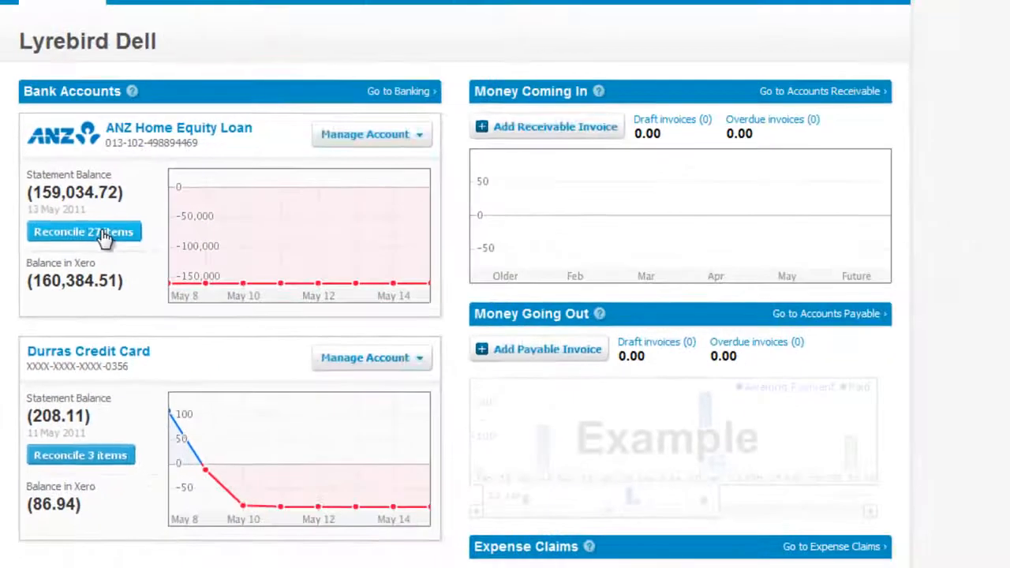
# Start the ANZ Home Equity Loan reconciliation and accept the 300.00, 55.60, 85.00, 315.00 and 50.00 matches.
pyautogui.click(207, 154)
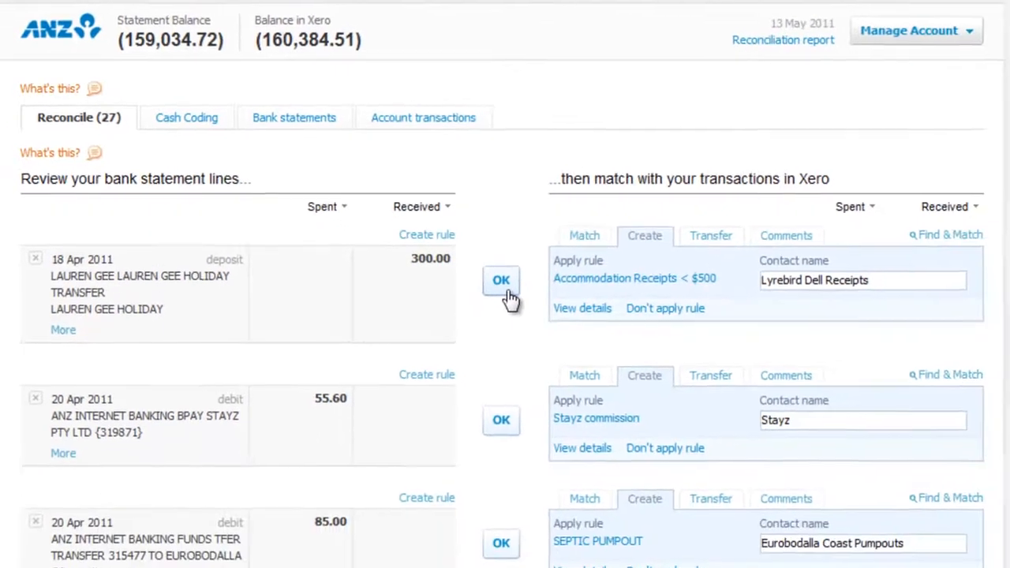
pyautogui.click(508, 297)
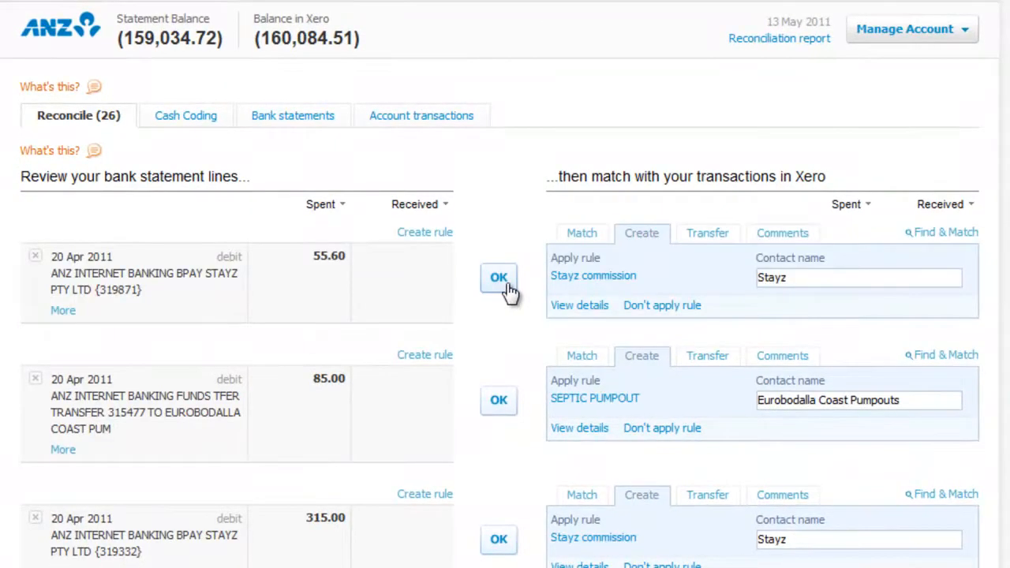
pyautogui.click(505, 282)
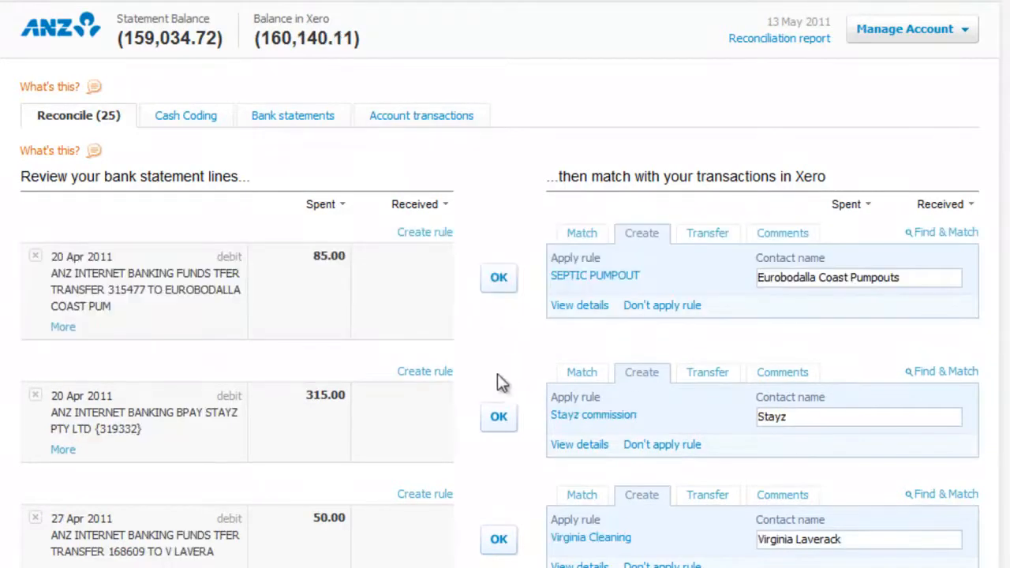
pyautogui.click(503, 287)
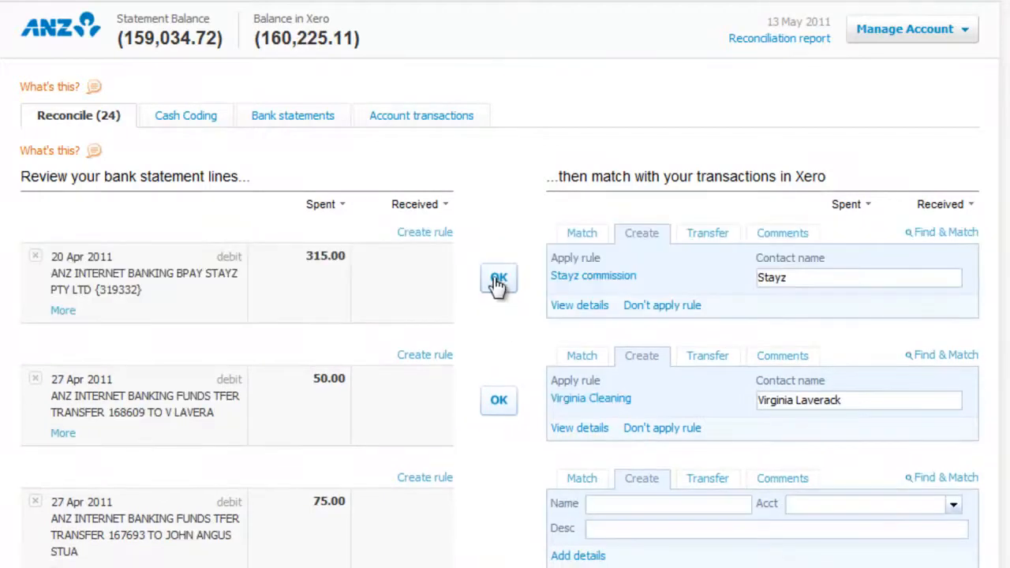
pyautogui.click(497, 284)
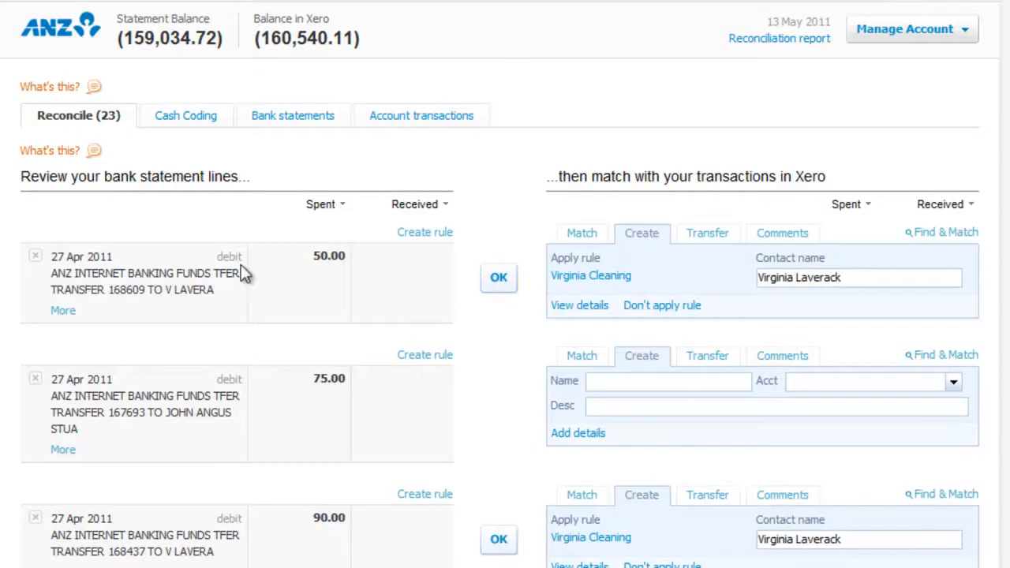
pyautogui.click(496, 282)
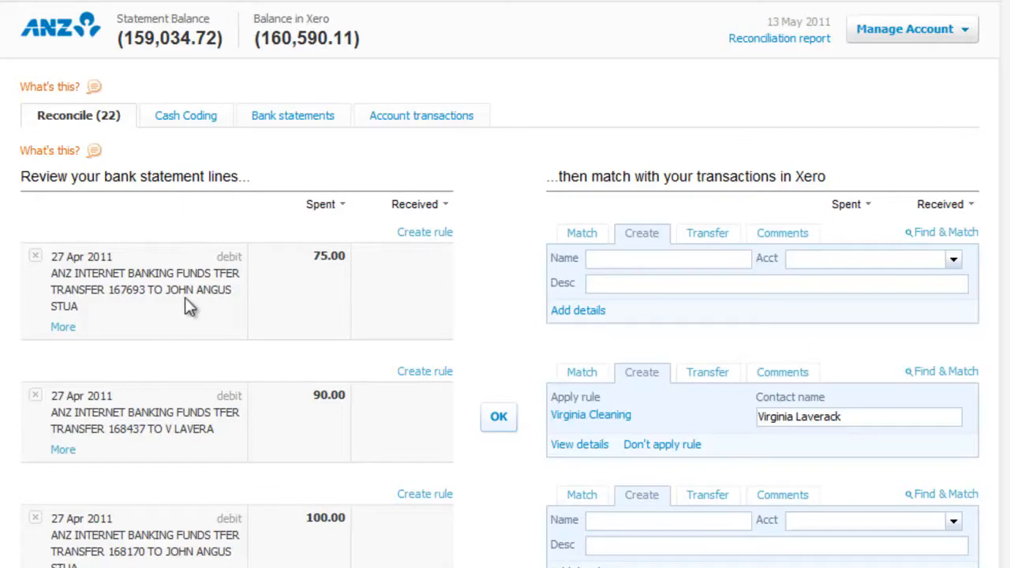
pyautogui.click(640, 258)
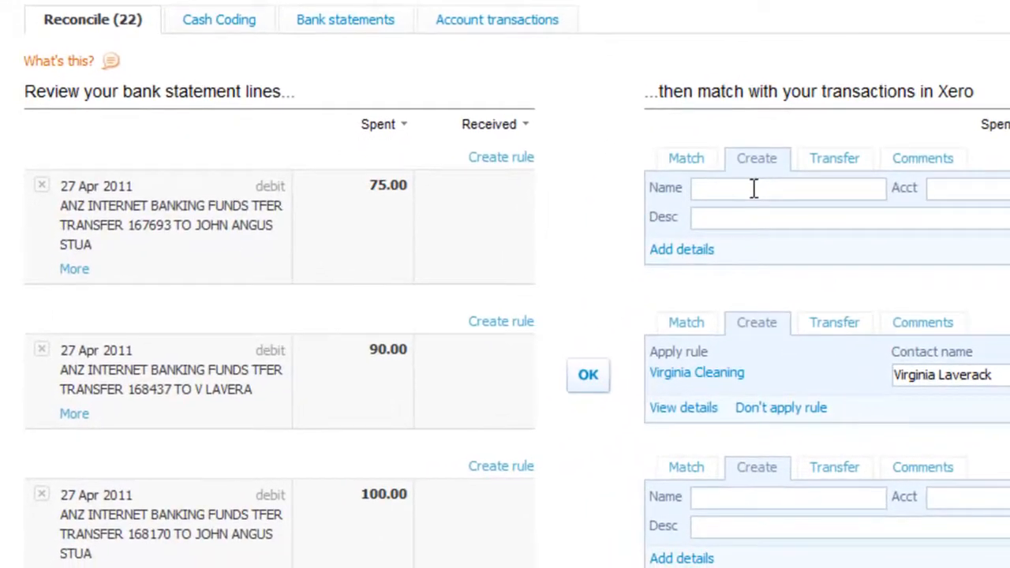
# Code the 27 Apr 75.00 transfer to account 61900 - Repairs & Maintenance, description 'Locksmith'.
pyautogui.write('rep')
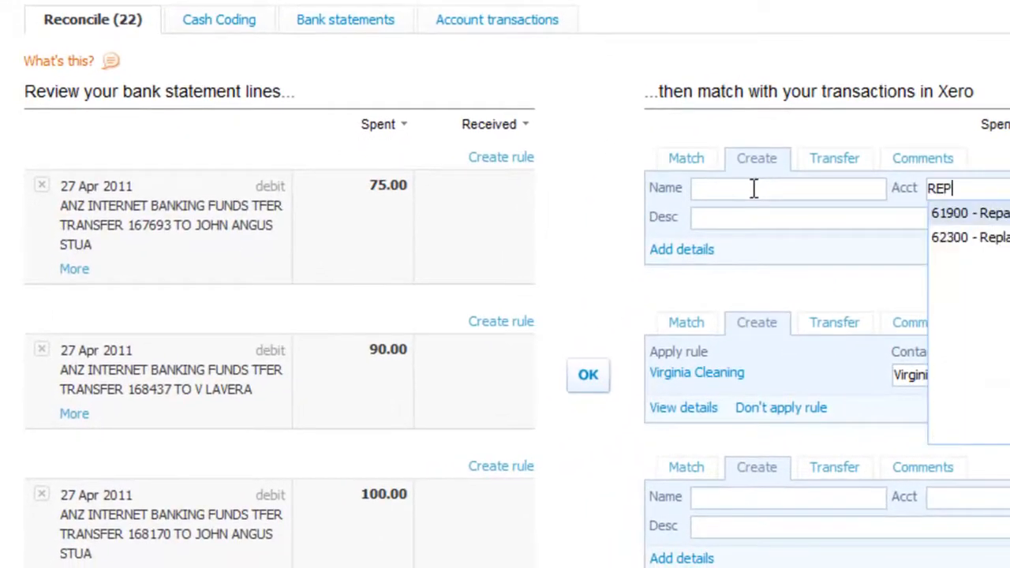
pyautogui.press('Tab')
pyautogui.write('lOCK')
pyautogui.press('BackSpace')
pyautogui.press('BackSpace')
pyautogui.press('BackSpace')
pyautogui.press('BackSpace')
pyautogui.write('Locksmith')
pyautogui.press('Tab')
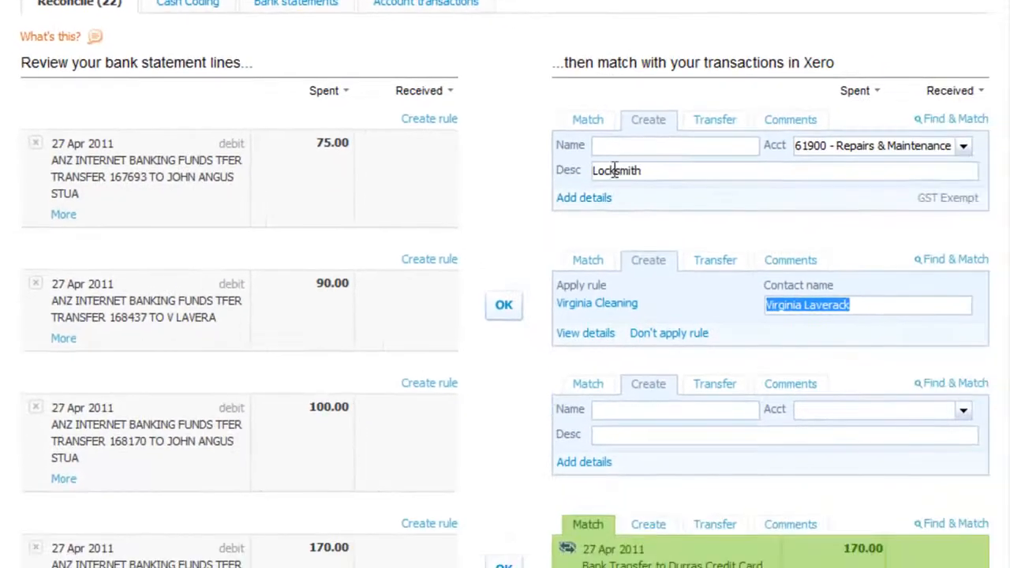
# Save the 75.00 Locksmith spend to the reimbursement contact and reconcile it with its statement line.
pyautogui.click(582, 202)
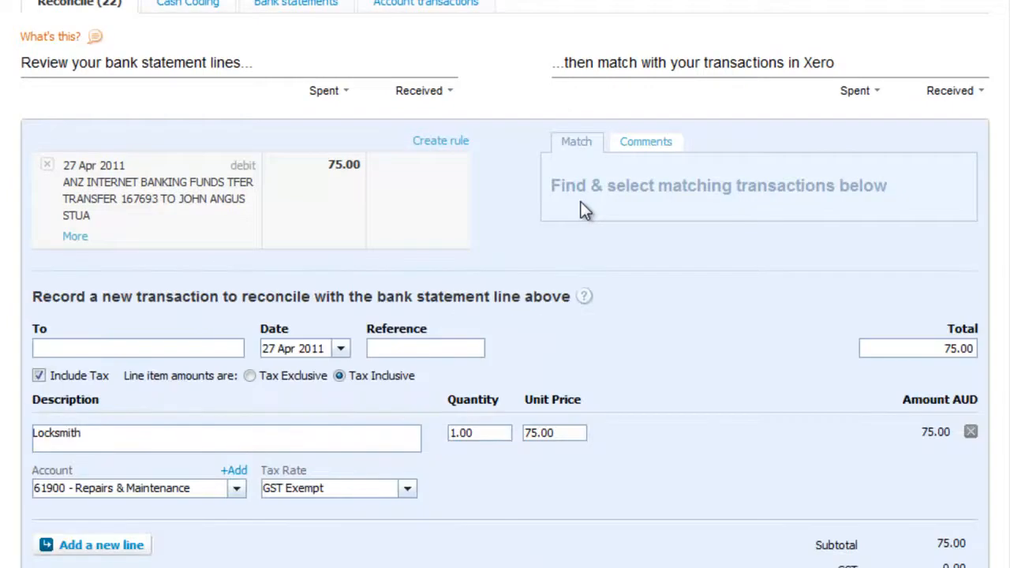
pyautogui.click(104, 348)
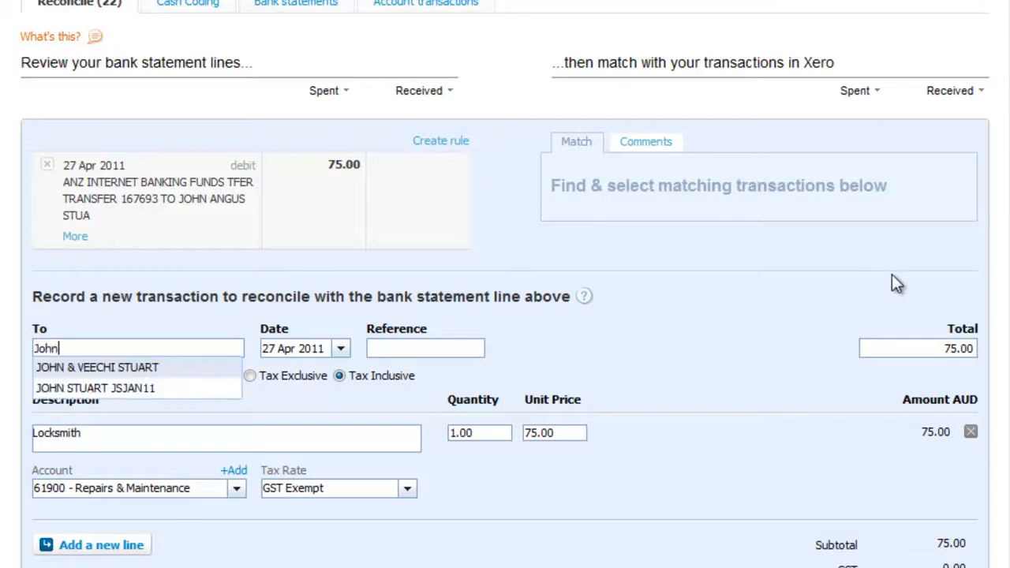
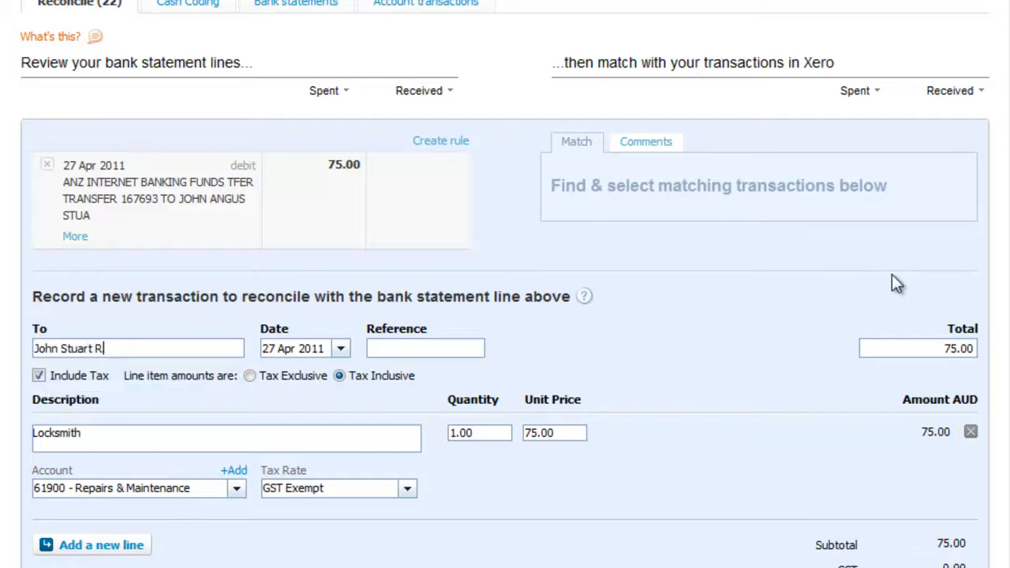
pyautogui.press('Tab')
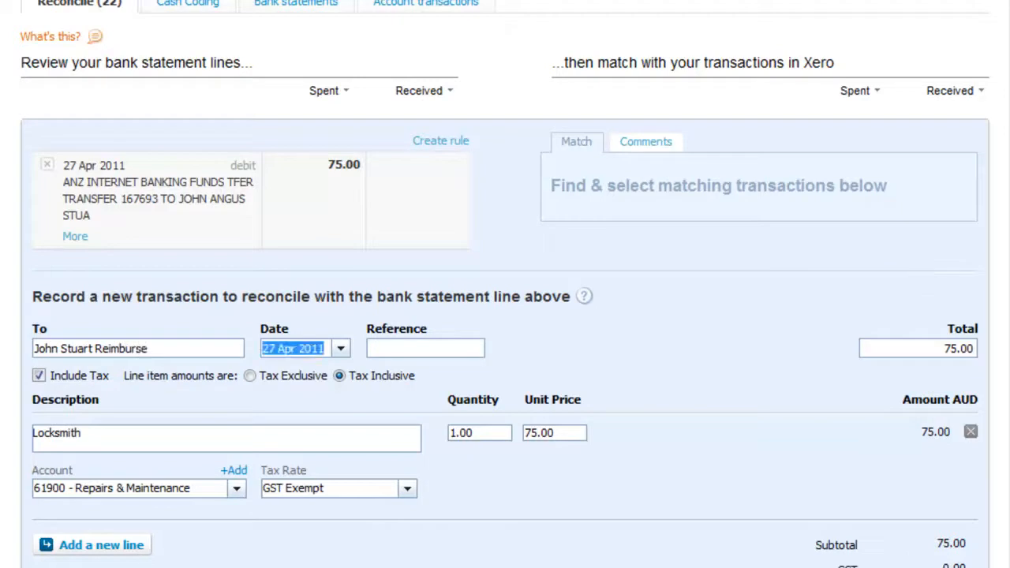
pyautogui.scroll(-3, 505, 284)
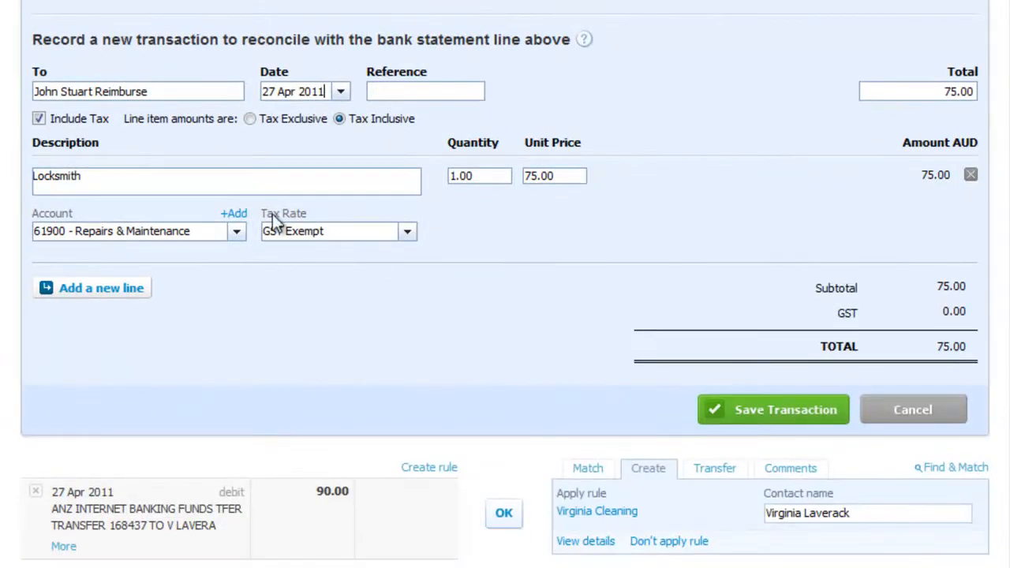
pyautogui.click(759, 412)
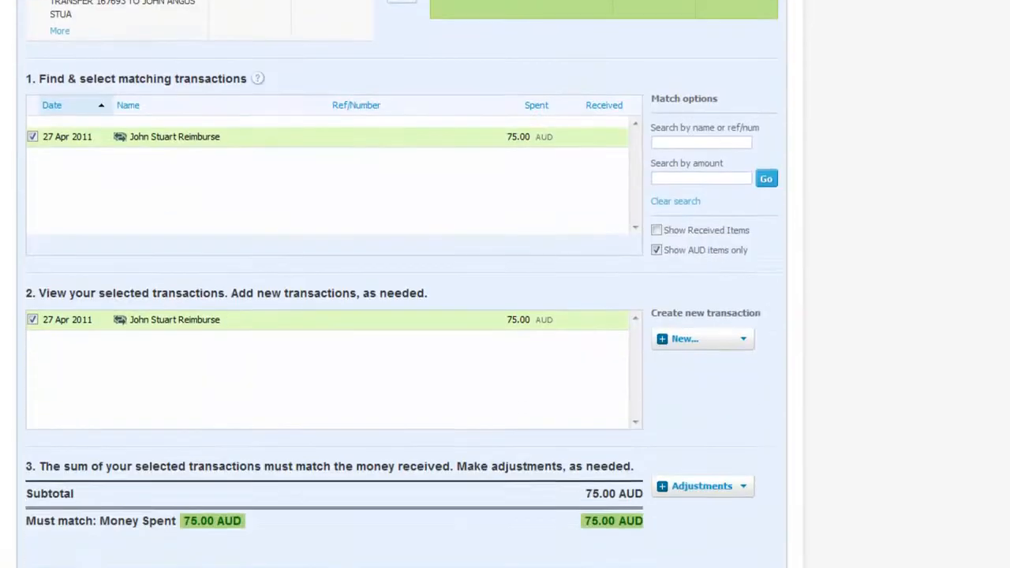
pyautogui.scroll(-2, 395, 300)
pyautogui.click(608, 409)
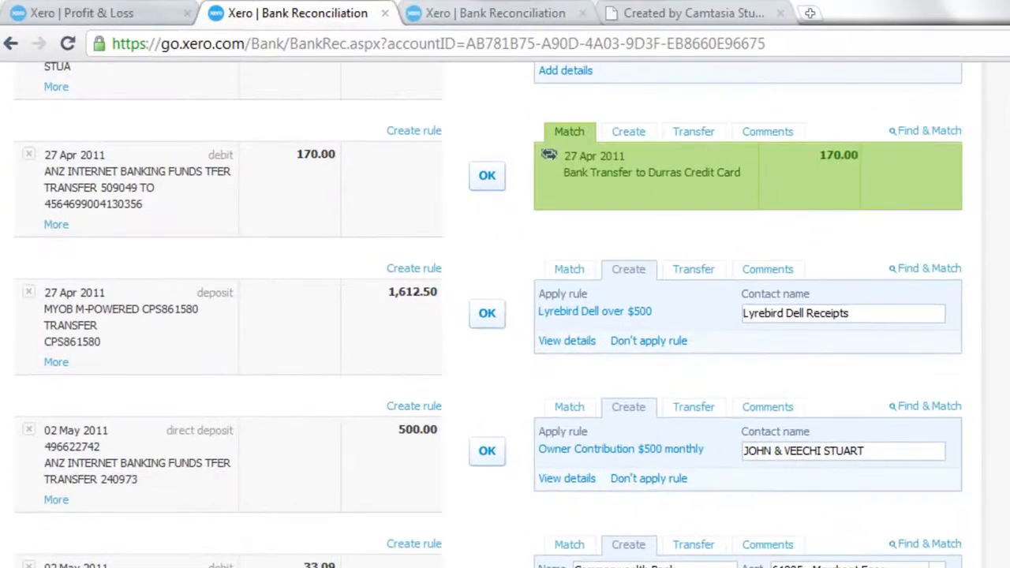
# Accept the suggested matches for the 170.00, 1,612.50, 500.00 and 33.09 lines.
pyautogui.scroll(1, 506, 315)
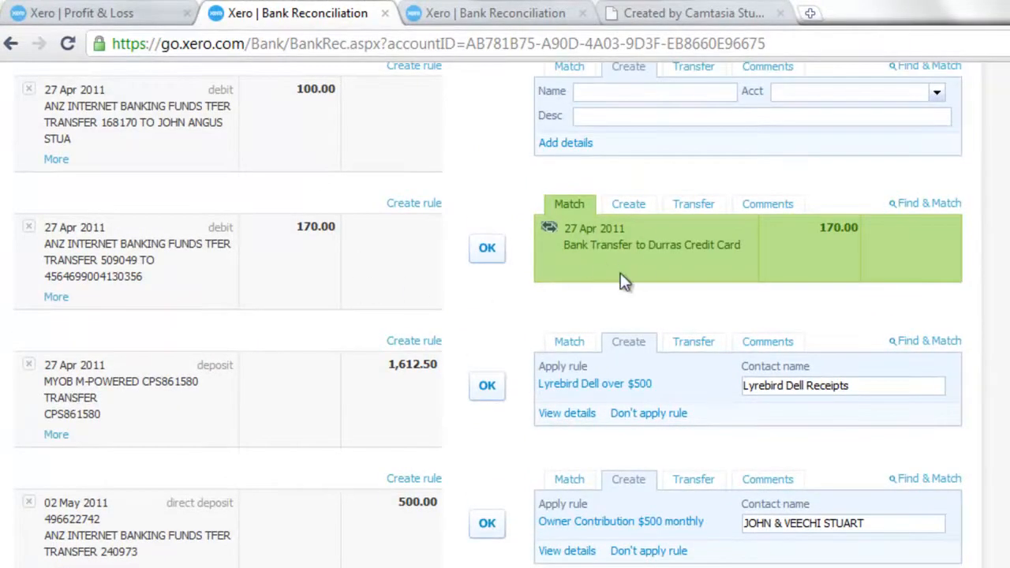
pyautogui.click(489, 259)
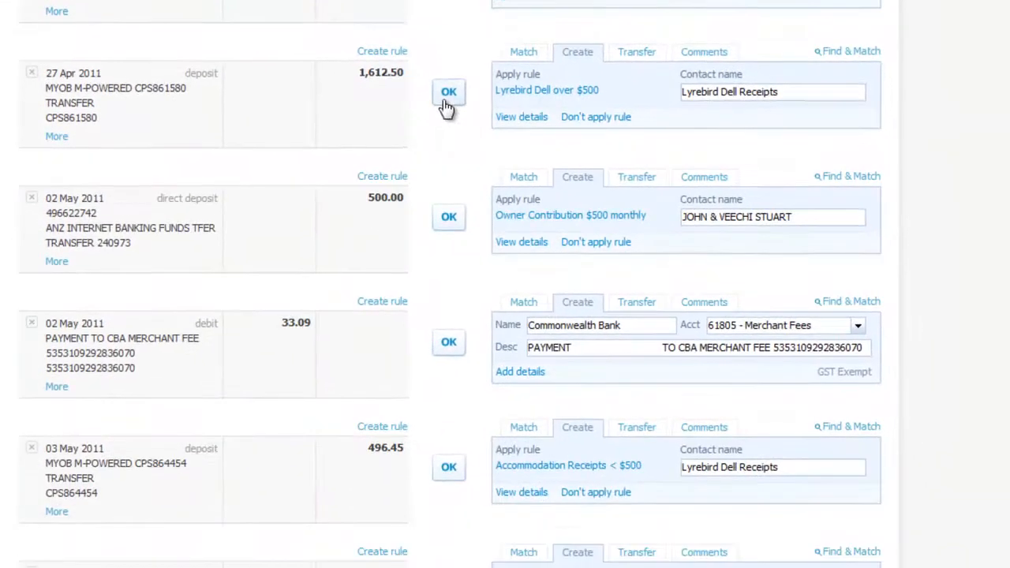
pyautogui.click(483, 258)
pyautogui.click(447, 103)
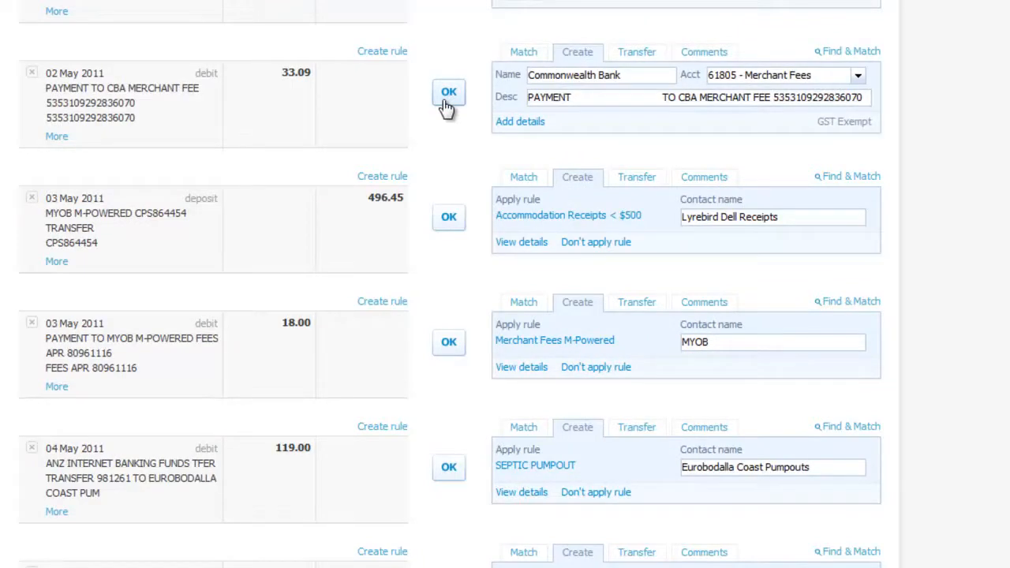
pyautogui.click(446, 104)
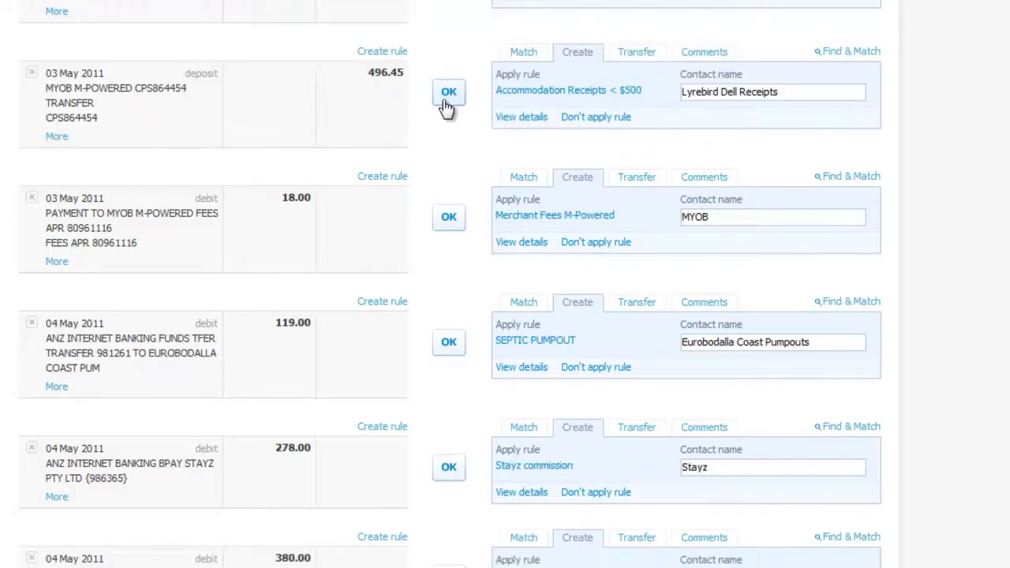
# Accept the suggested matches for the 496.45, 18.00, 119.00, 278.00 and 380.00 lines.
pyautogui.click(446, 106)
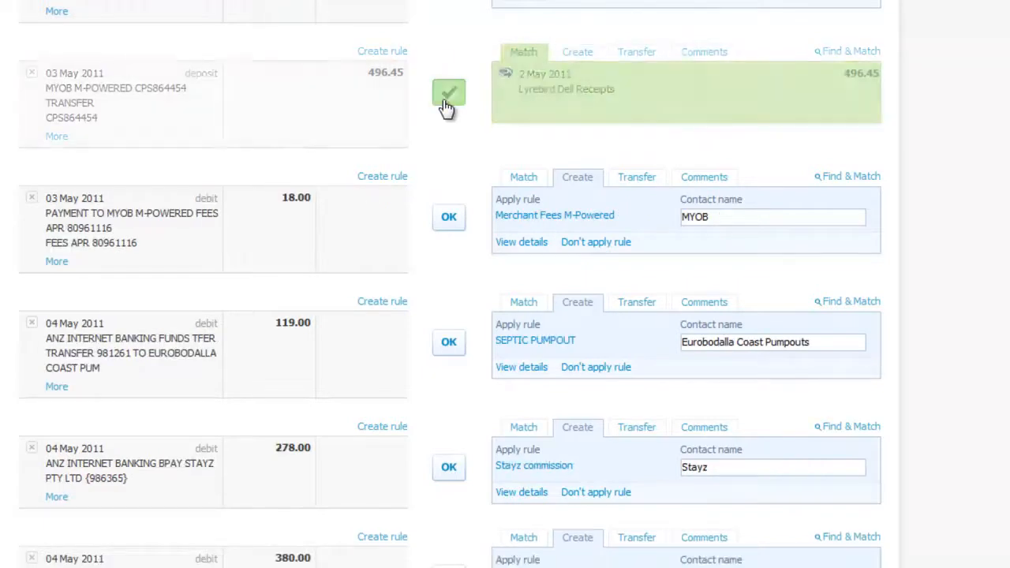
pyautogui.click(447, 106)
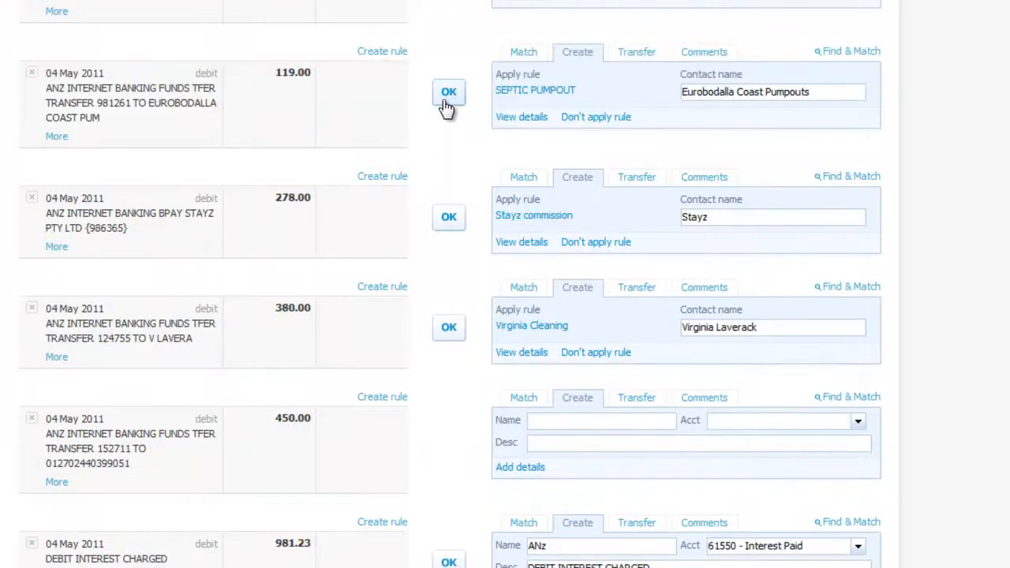
pyautogui.click(446, 106)
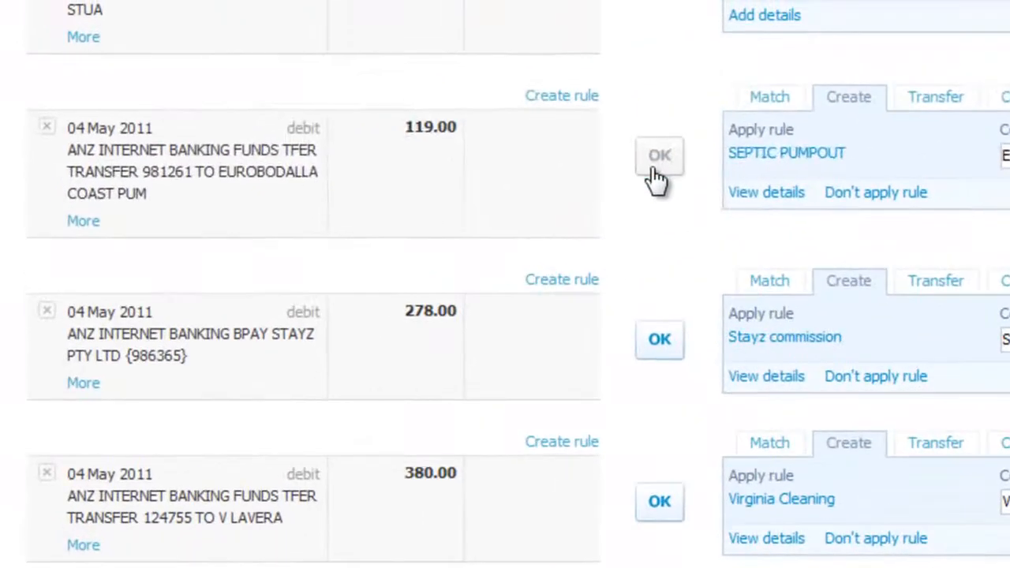
pyautogui.click(659, 165)
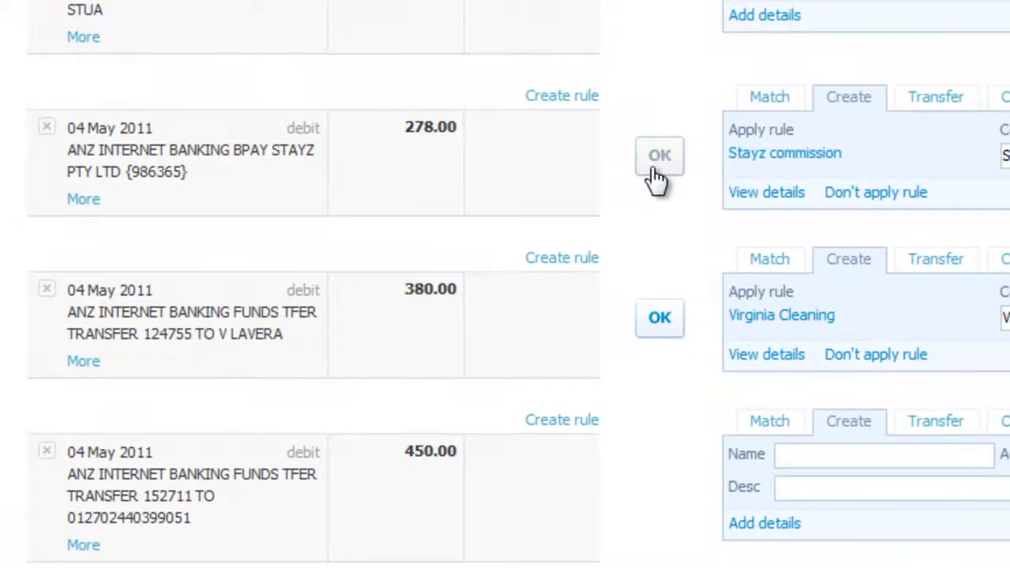
pyautogui.click(655, 169)
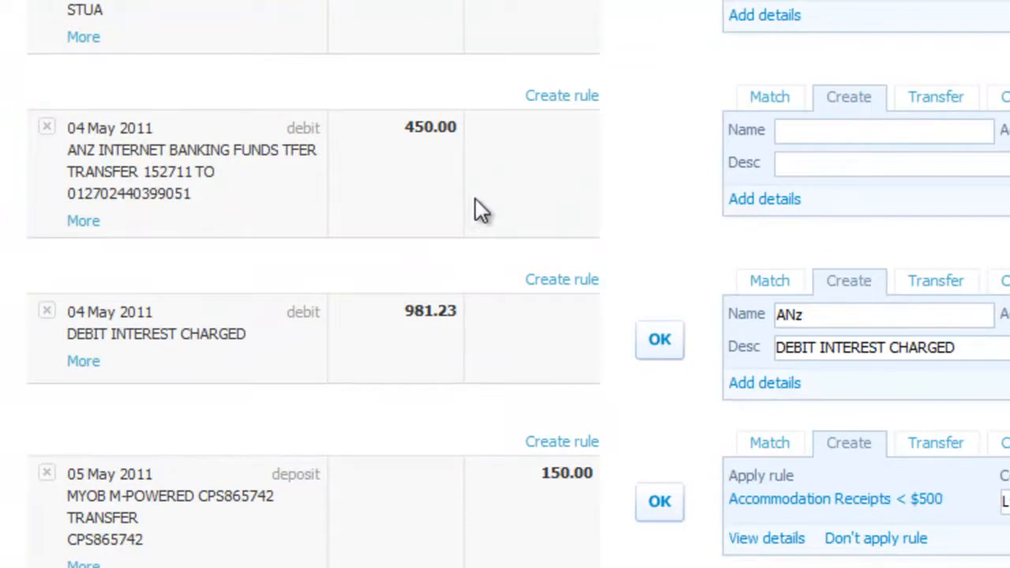
# Add the 4 May 2011 450.00 transfer as a new transaction paid to Personal.
pyautogui.click(824, 127)
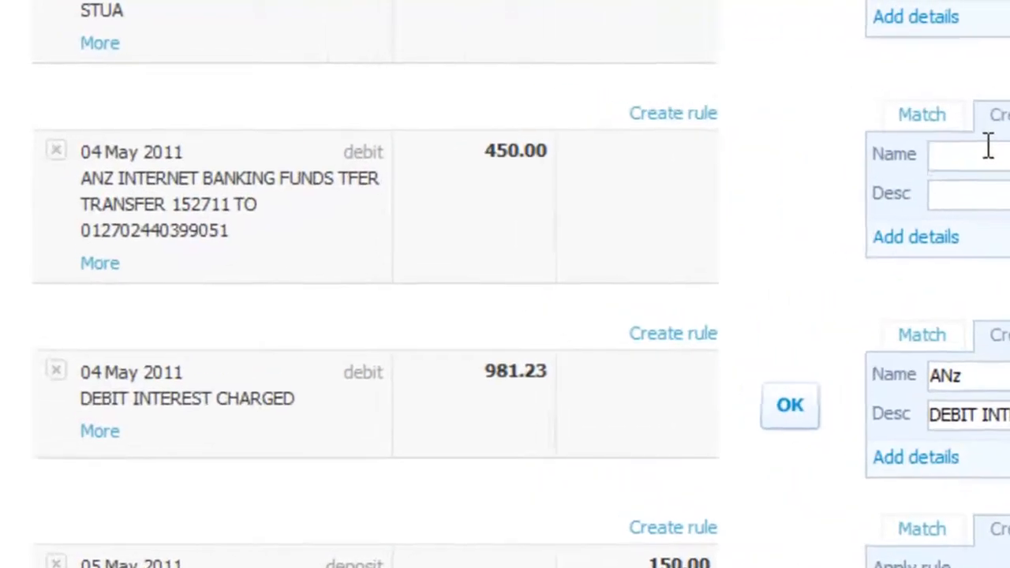
pyautogui.click(944, 237)
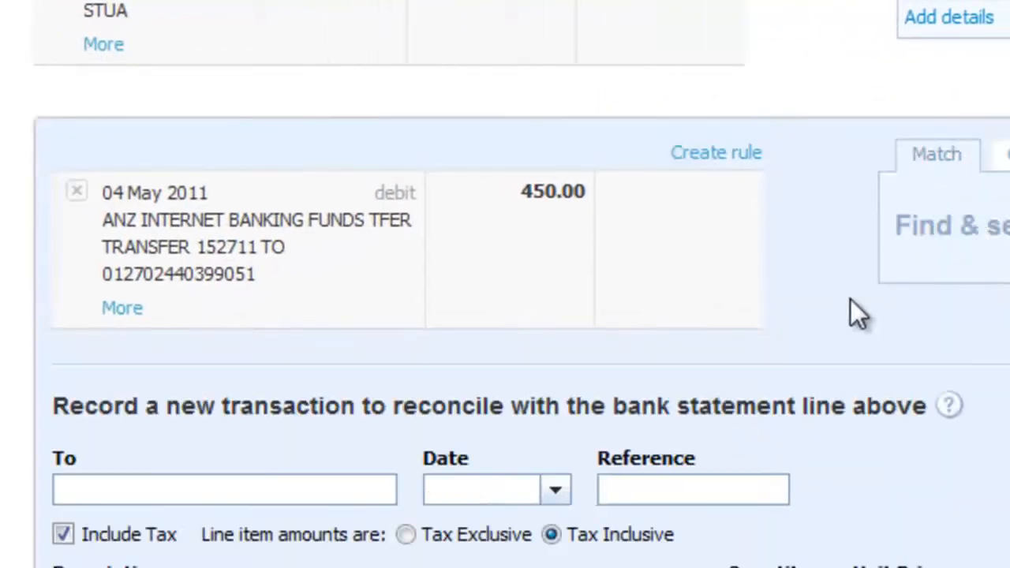
pyautogui.click(217, 491)
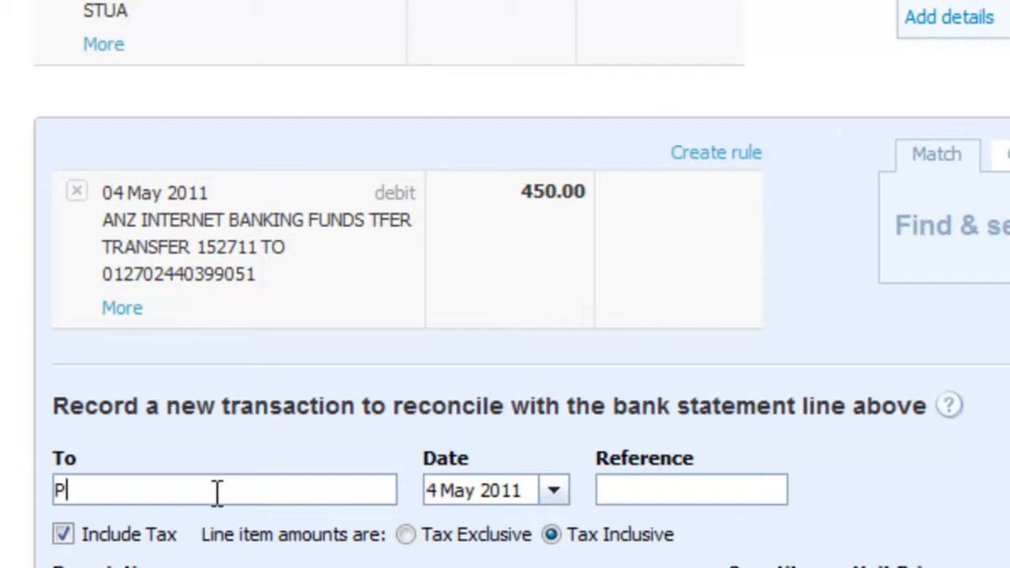
pyautogui.write('Personal')
pyautogui.press('Tab')
pyautogui.press('Tab')
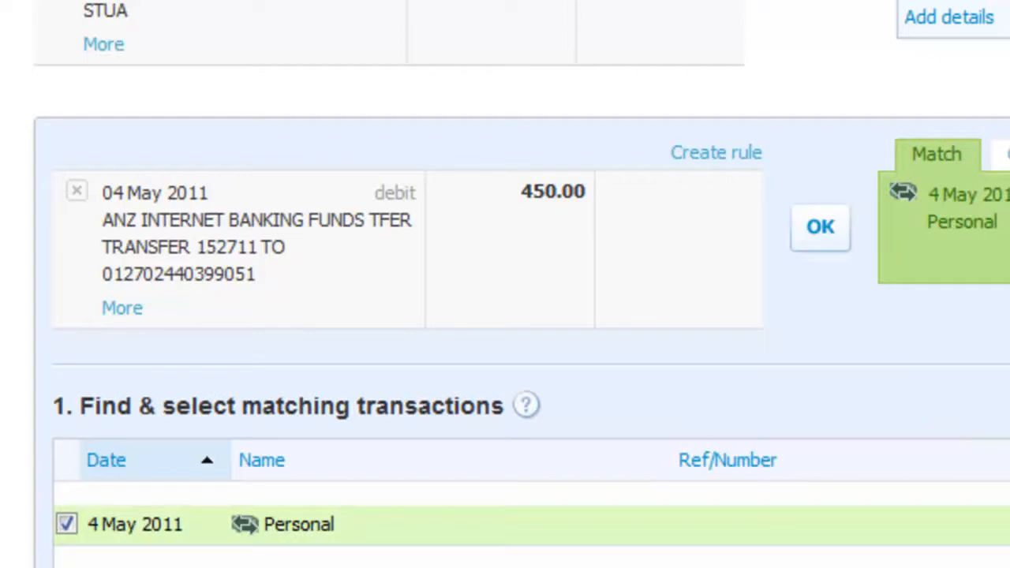
pyautogui.scroll(-4, 505, 284)
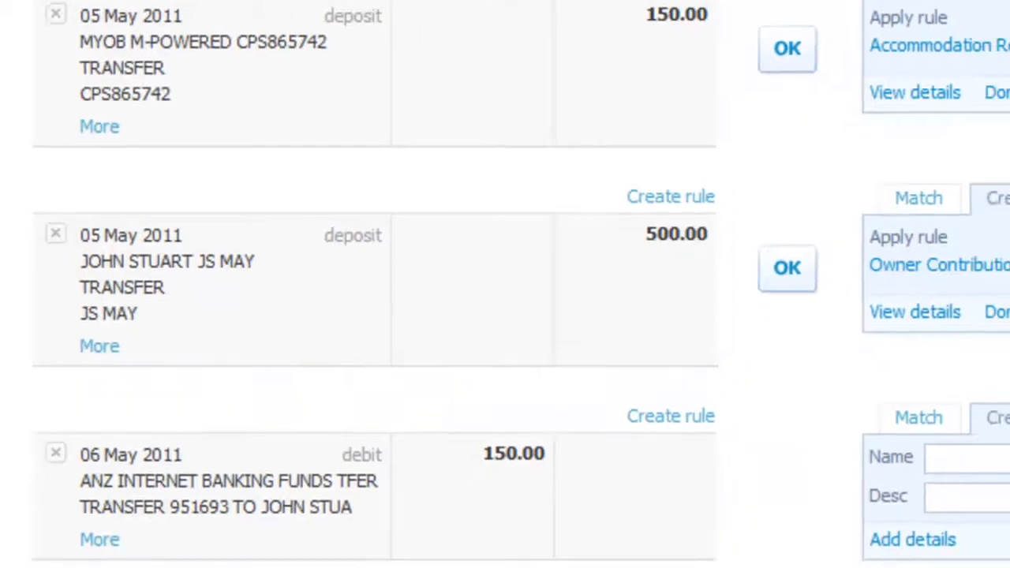
# Reconcile the next matched lines, including the MYOB 150.00 deposit and 500.00 owner contribution.
pyautogui.scroll(-5, 744, 406)
pyautogui.click(529, 241)
pyautogui.click(530, 240)
pyautogui.click(530, 240)
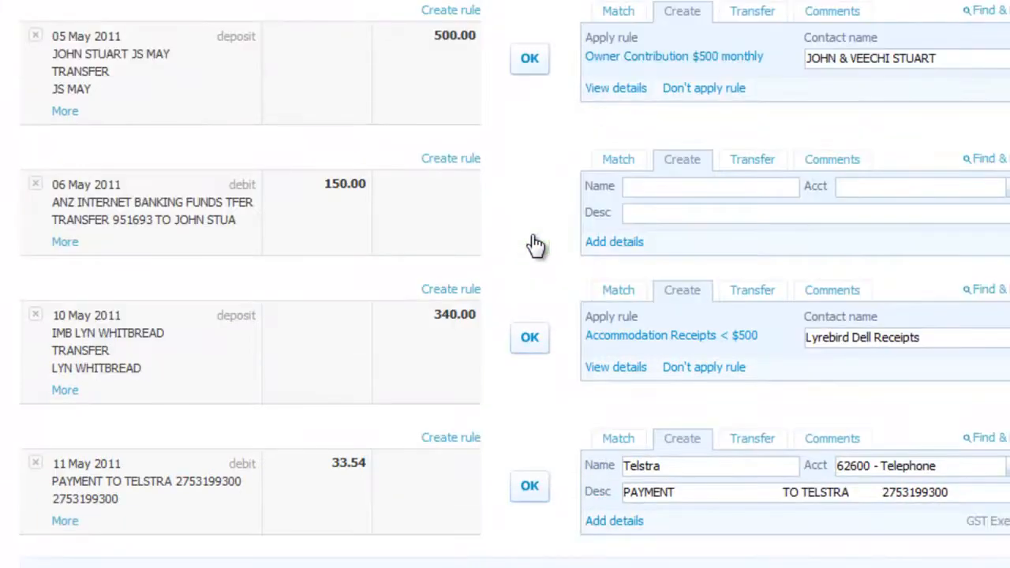
pyautogui.click(528, 66)
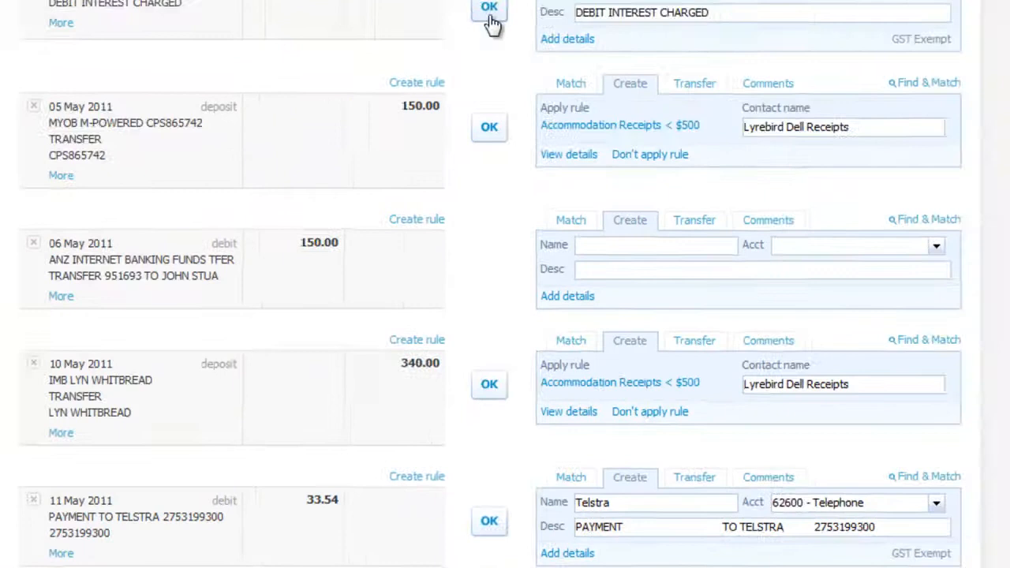
# Reconcile the 05 May 150.00, 10 May 340.00, 33.54 Telstra and 90.00 cleaning lines.
pyautogui.click(450, 100)
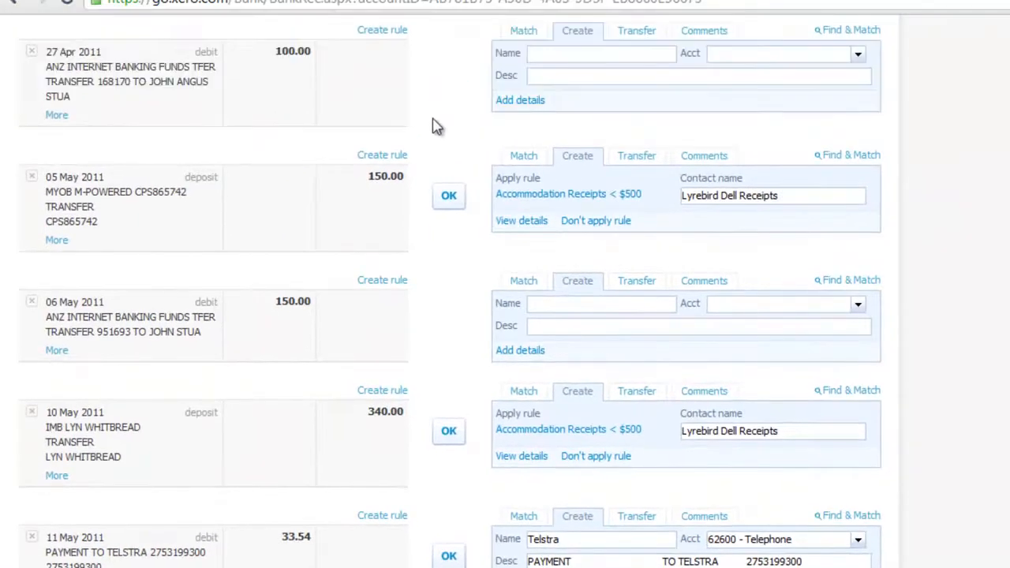
pyautogui.click(454, 202)
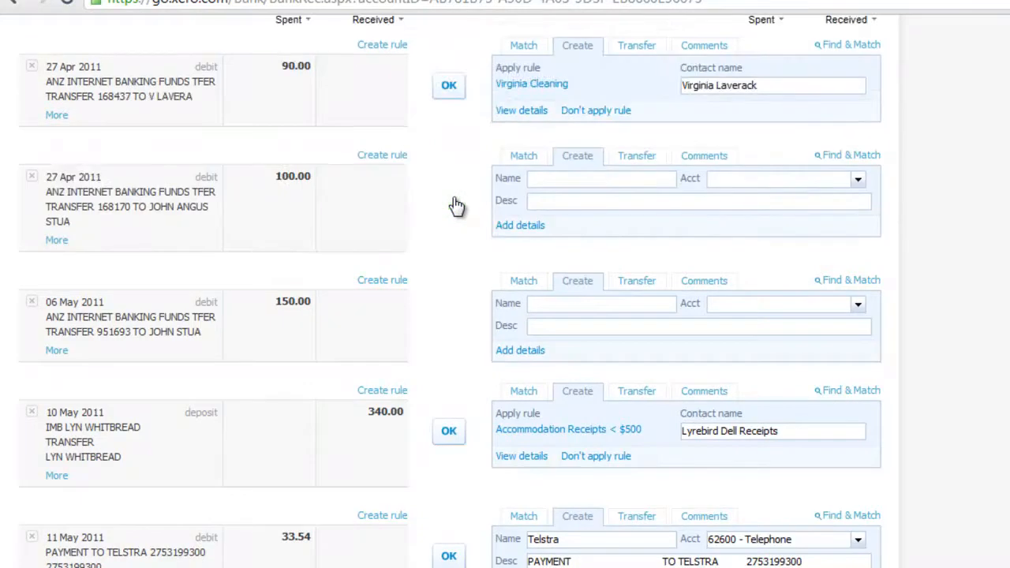
pyautogui.click(449, 443)
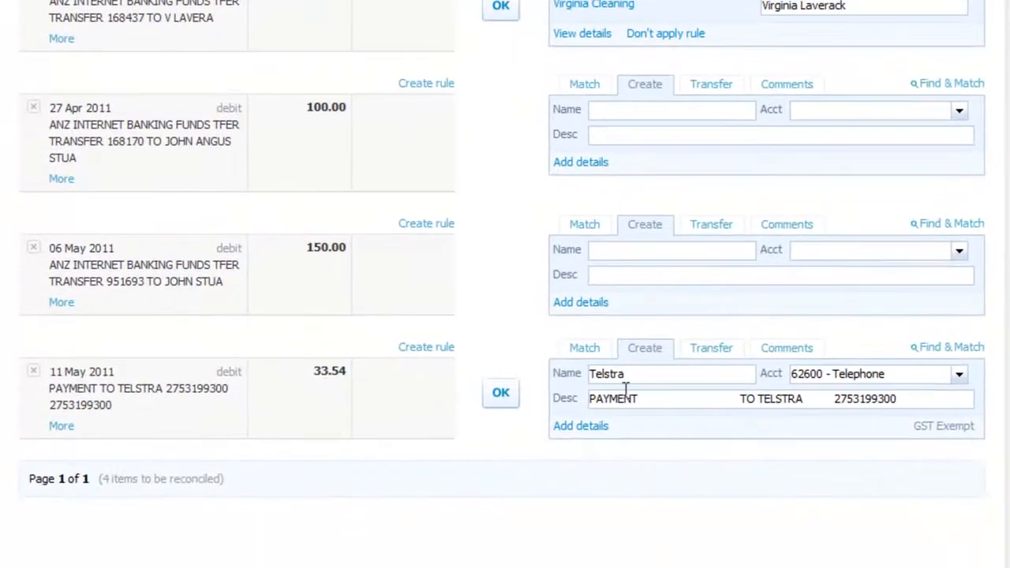
pyautogui.click(502, 394)
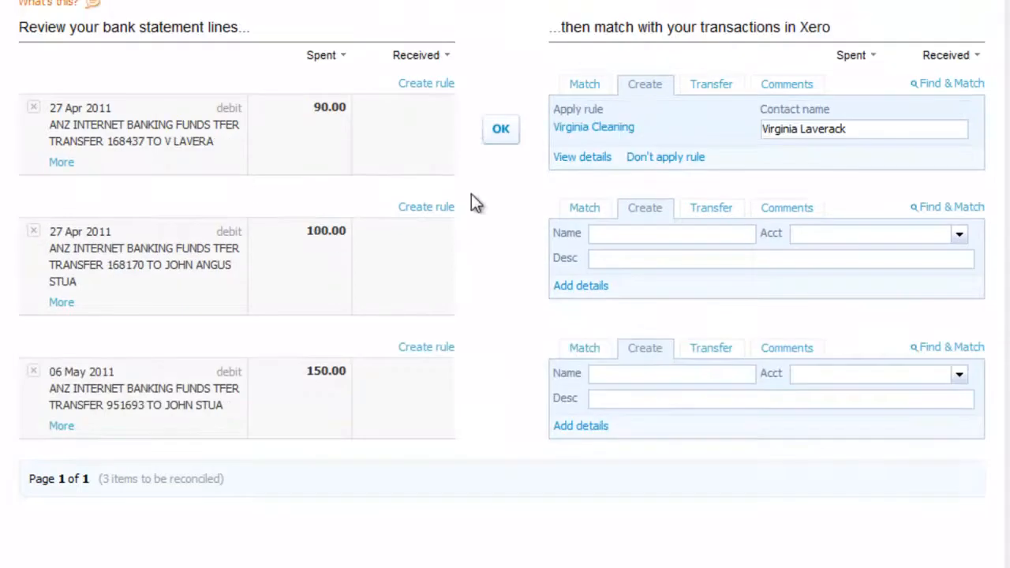
pyautogui.click(506, 136)
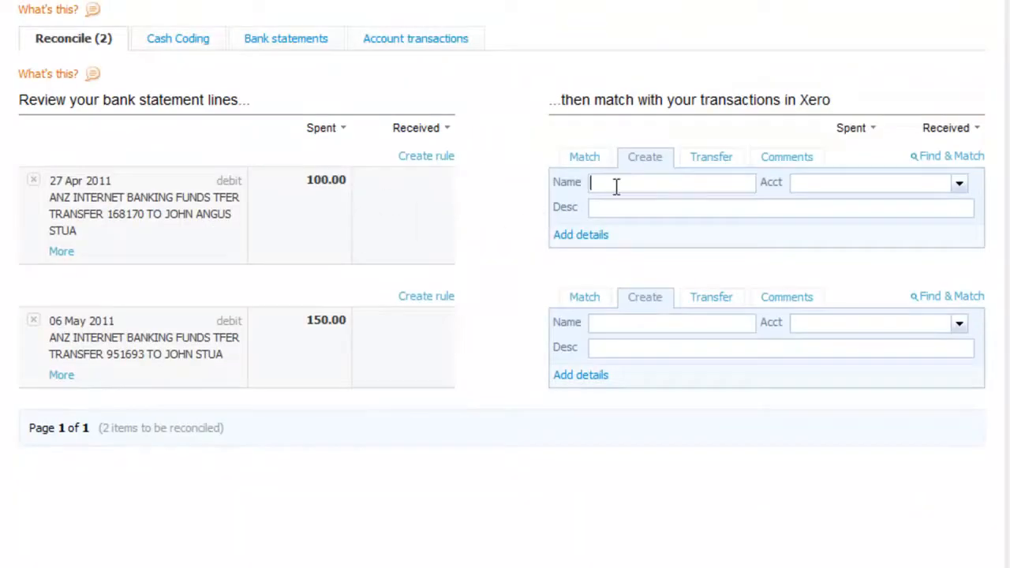
# Save the 100.00 spend to the reimbursement contact under 61900 - Repairs & Maintenance, GST Exempt, and reconcile it.
pyautogui.click(576, 237)
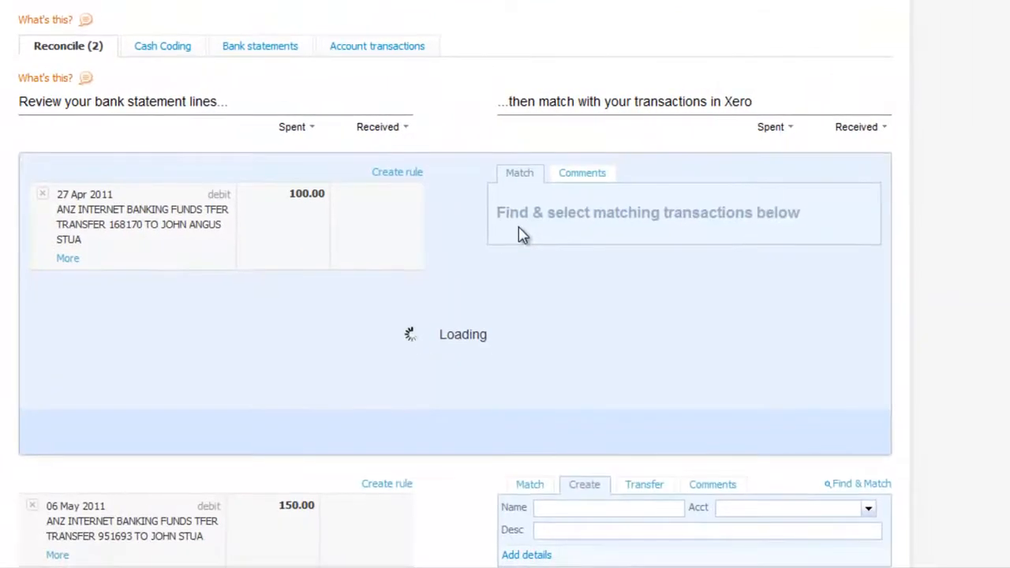
pyautogui.click(86, 357)
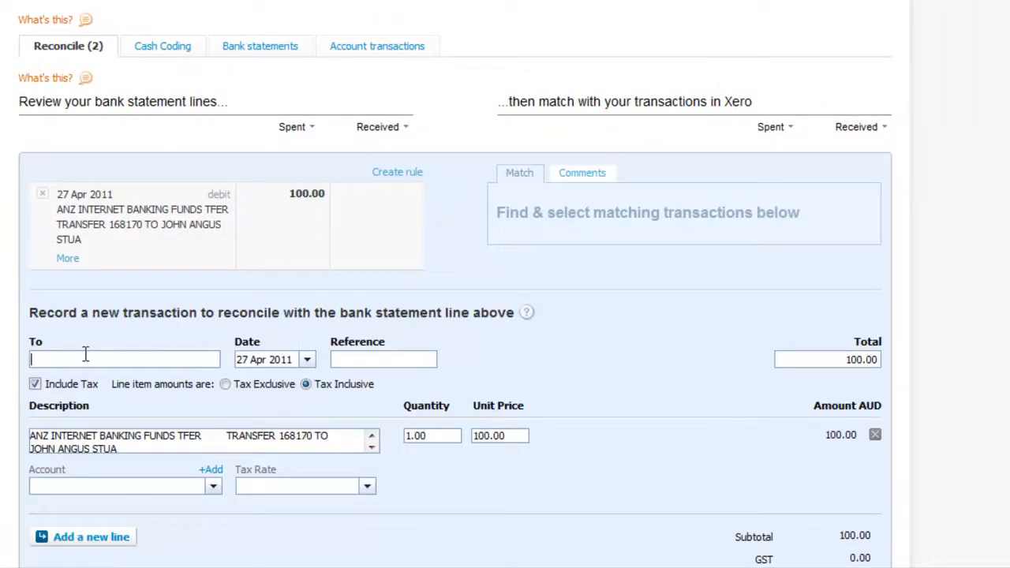
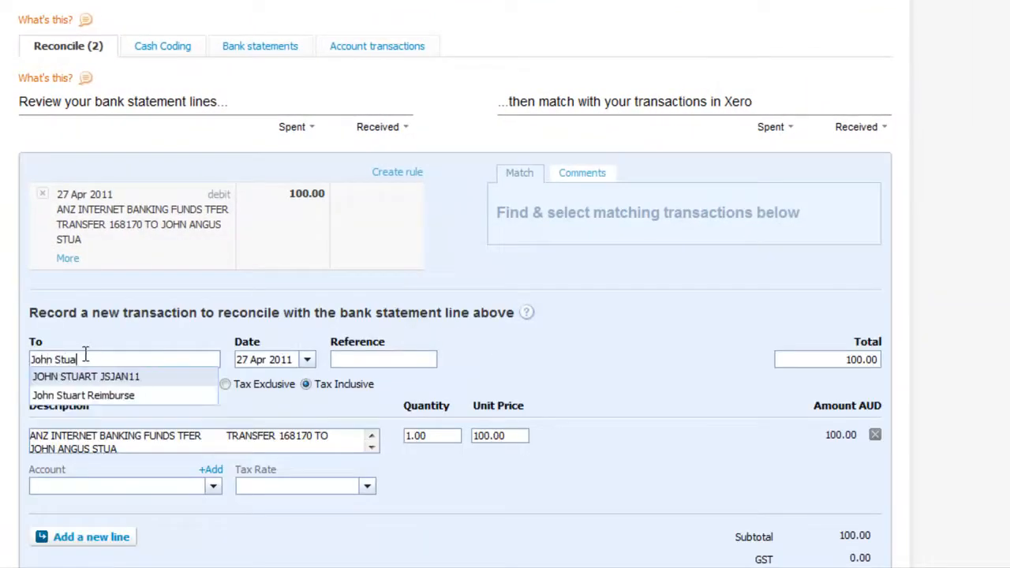
pyautogui.click(96, 396)
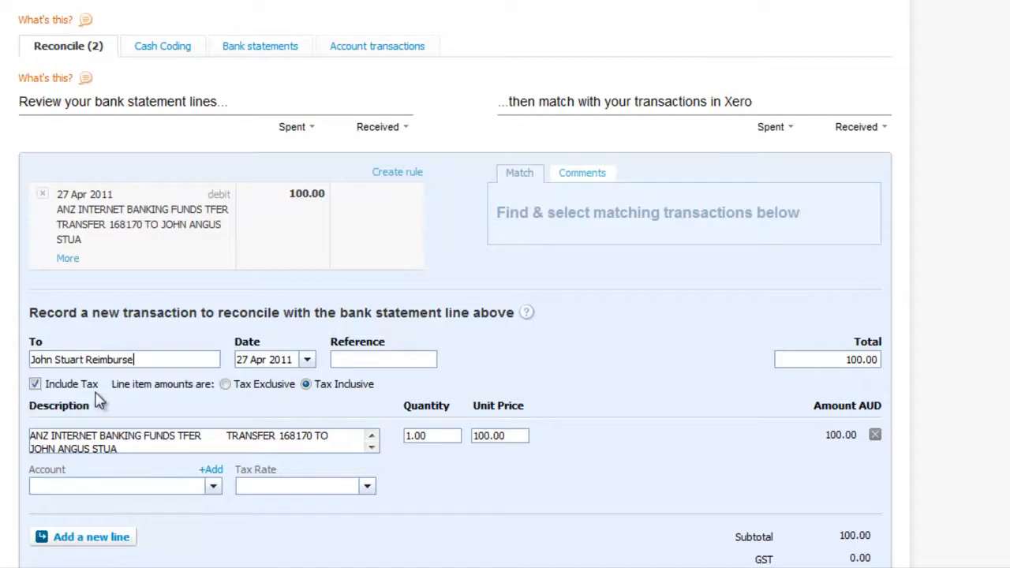
pyautogui.click(82, 483)
pyautogui.write('rep')
pyautogui.press('Tab')
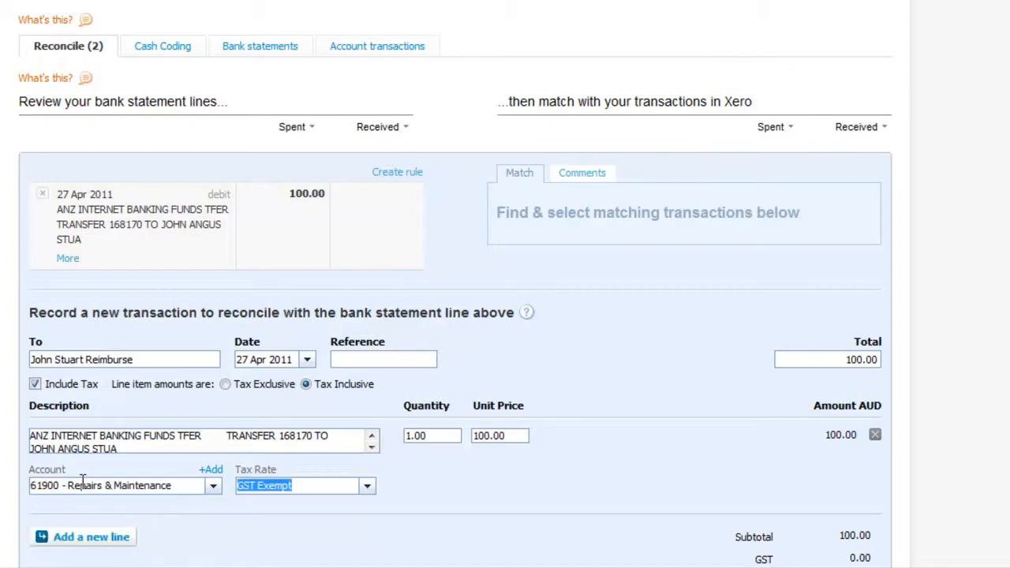
pyautogui.press('Tab')
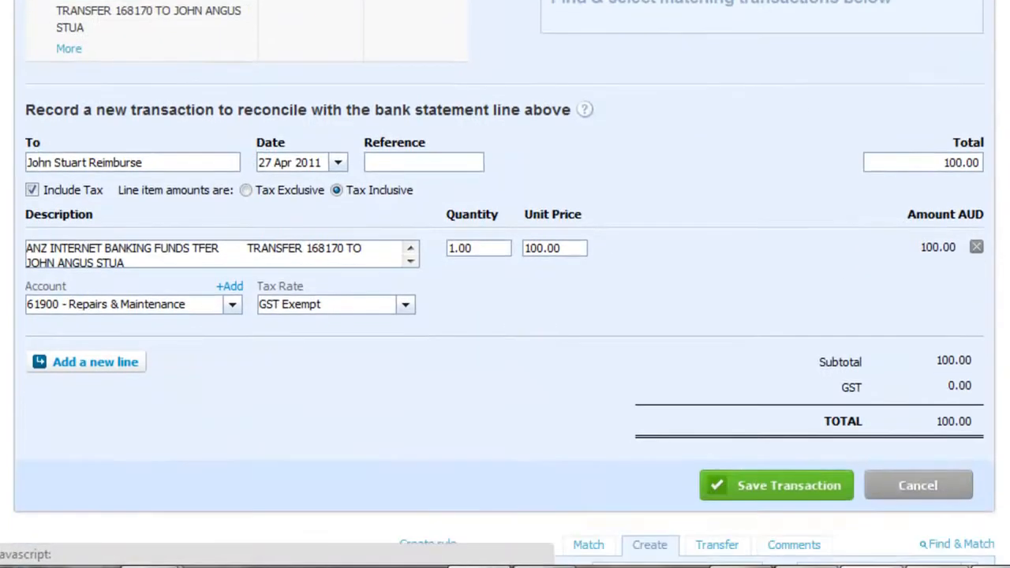
pyautogui.click(803, 476)
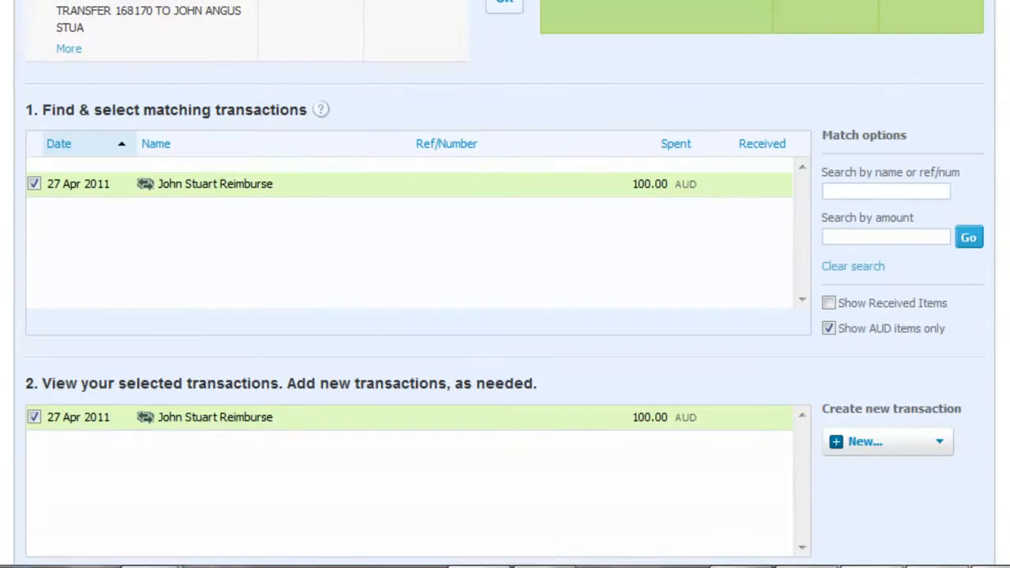
pyautogui.scroll(-4, 505, 284)
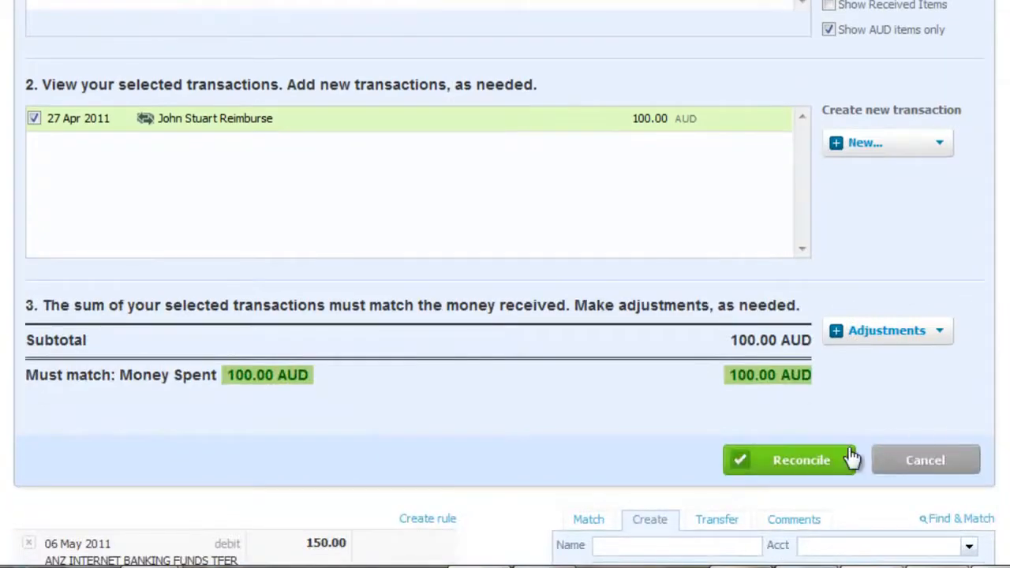
pyautogui.click(793, 460)
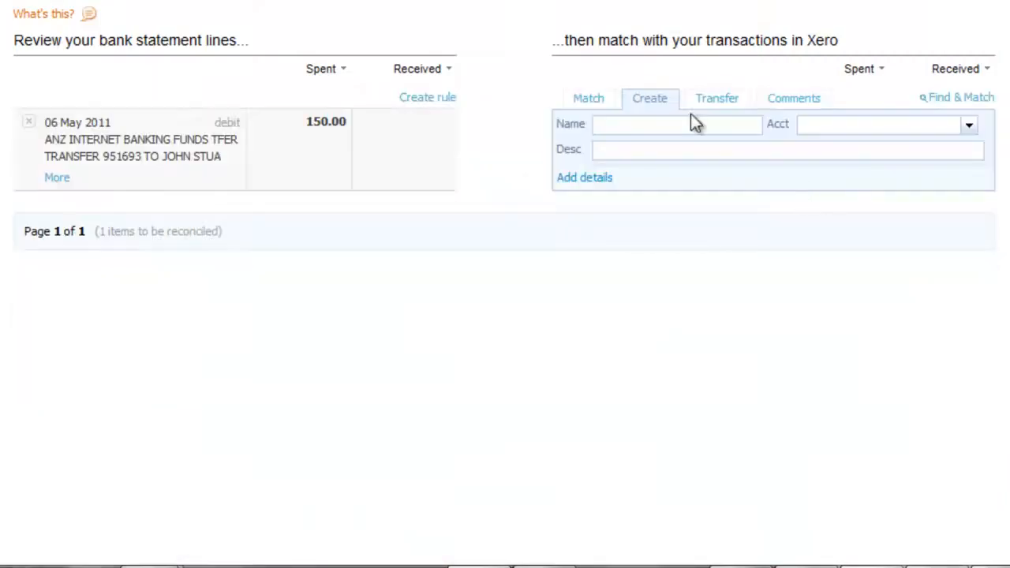
# Record the 06 May 150.00 debit to Personal under Drawings 31210 and reconcile it.
pyautogui.click(596, 180)
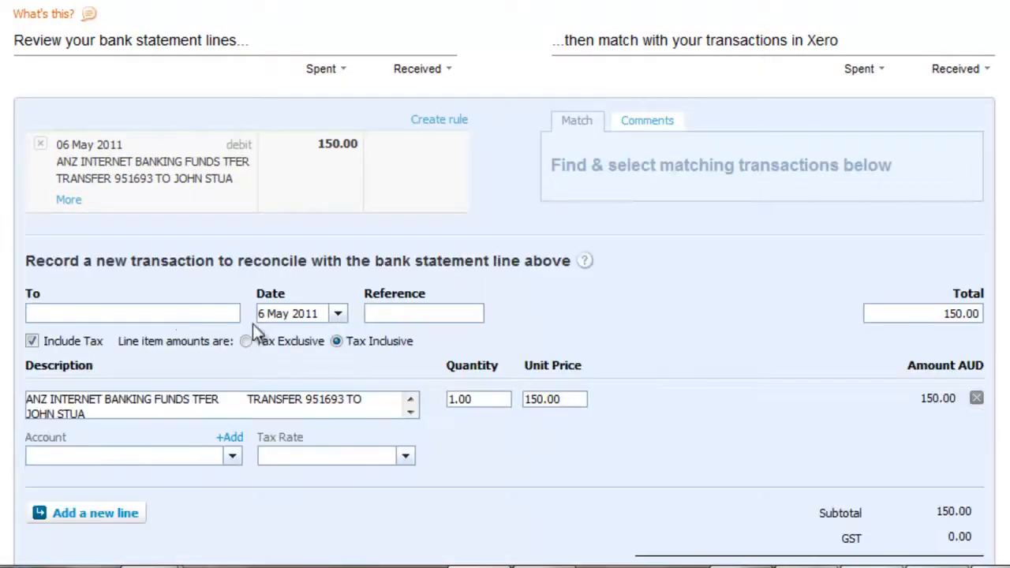
pyautogui.click(174, 313)
pyautogui.write('Personal')
pyautogui.press('Tab')
pyautogui.press('Tab')
pyautogui.press('Tab')
pyautogui.press('Tab')
pyautogui.press('Tab')
pyautogui.press('Tab')
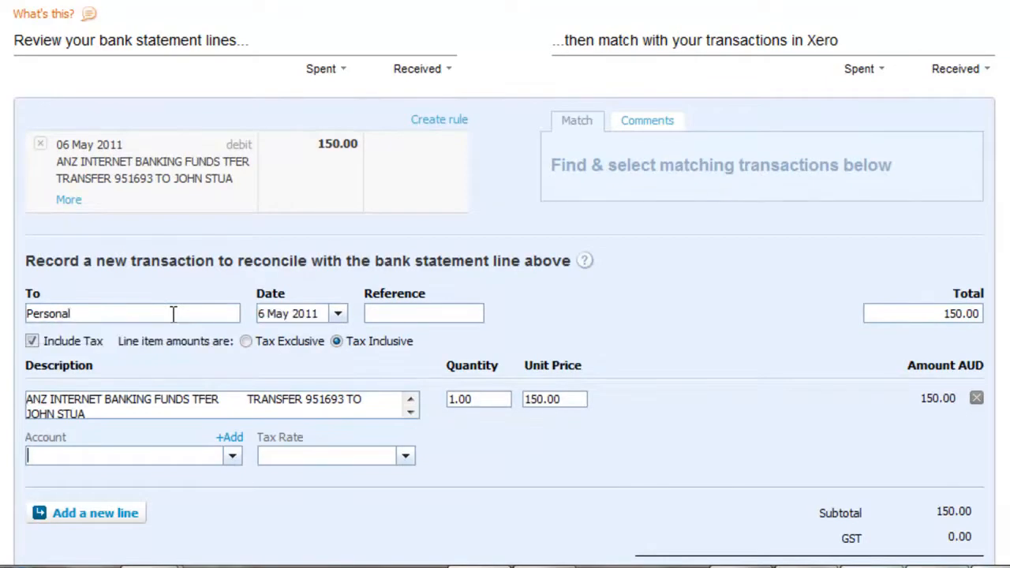
pyautogui.write('draw')
pyautogui.press('Tab')
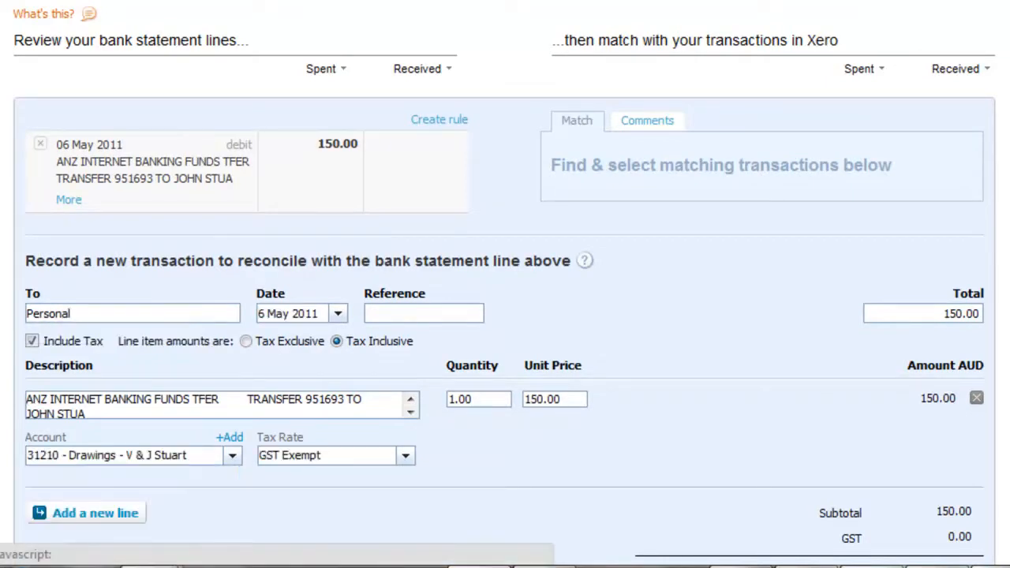
pyautogui.scroll(-3, 505, 284)
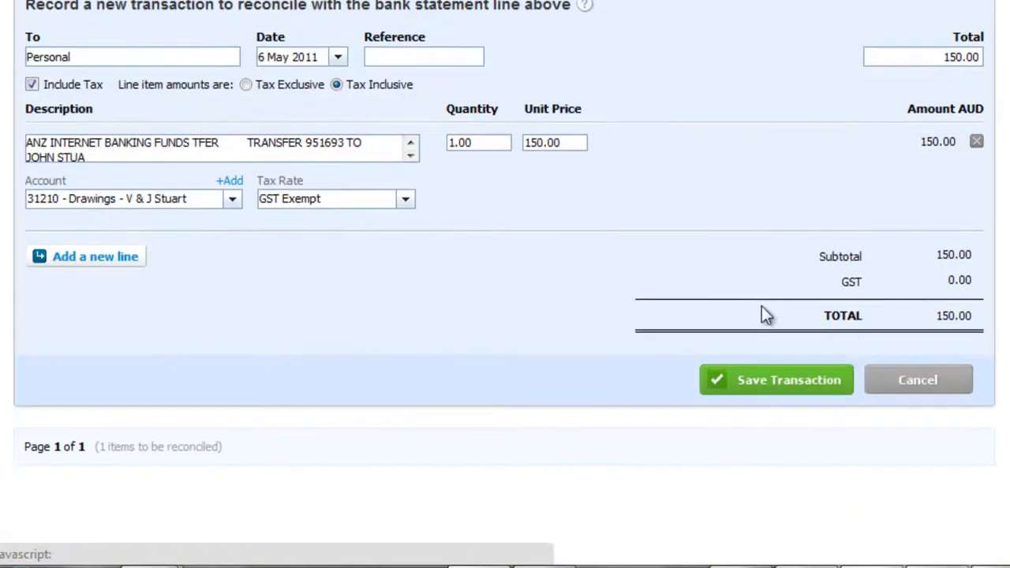
pyautogui.click(773, 381)
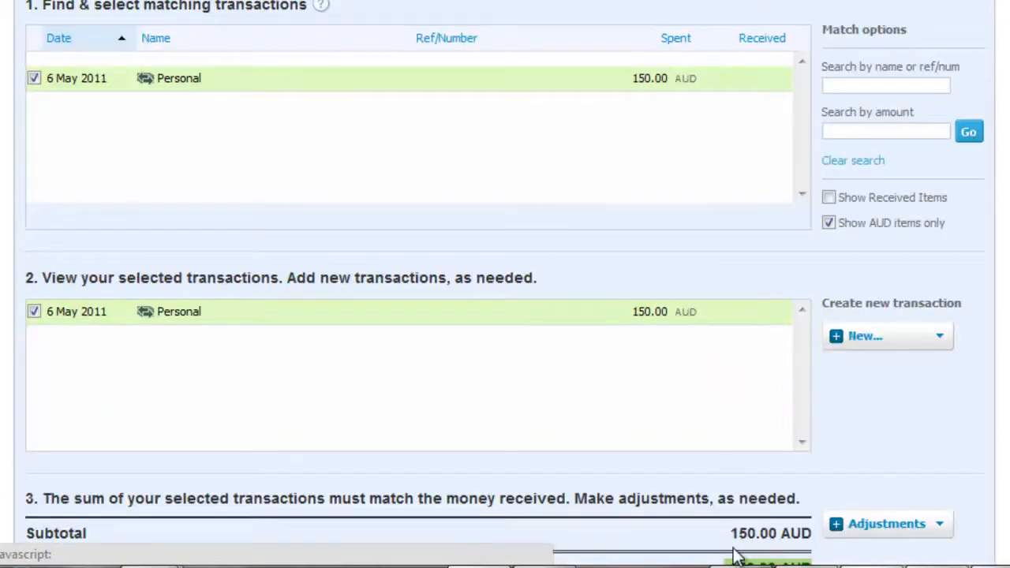
pyautogui.scroll(-3, 505, 284)
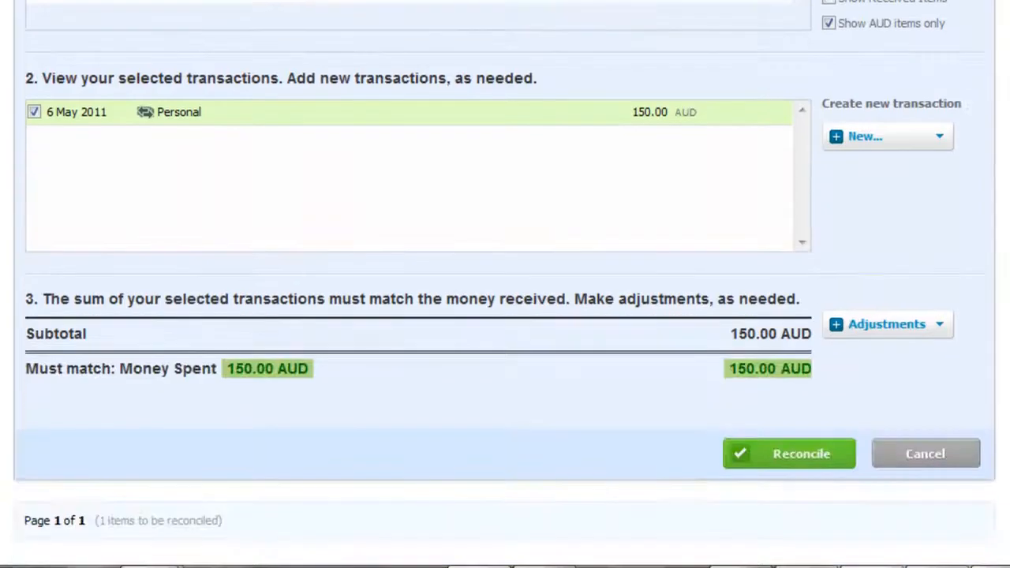
pyautogui.click(816, 451)
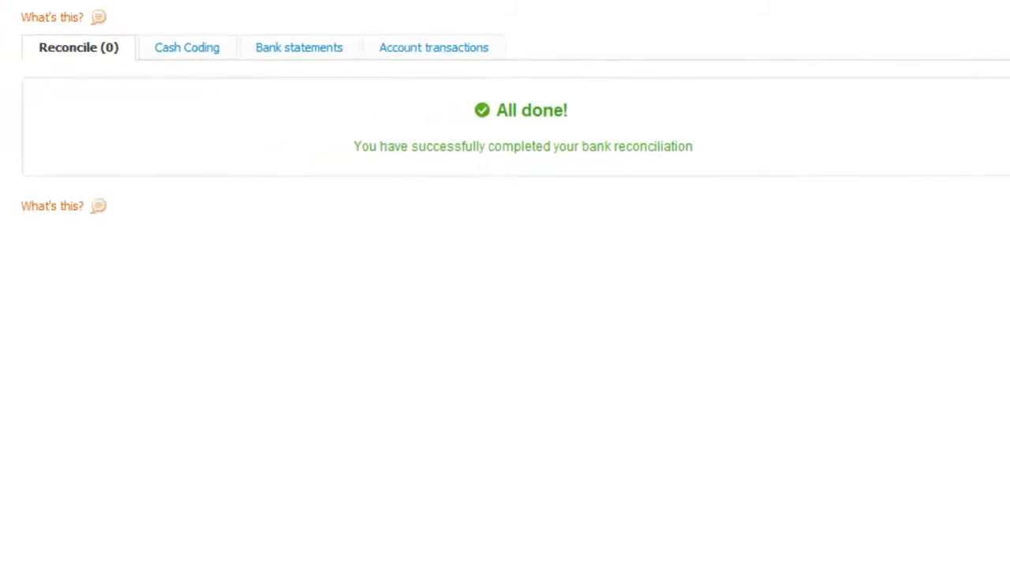
# Open the Reports menu from the top navigation bar.
pyautogui.click(262, 0)
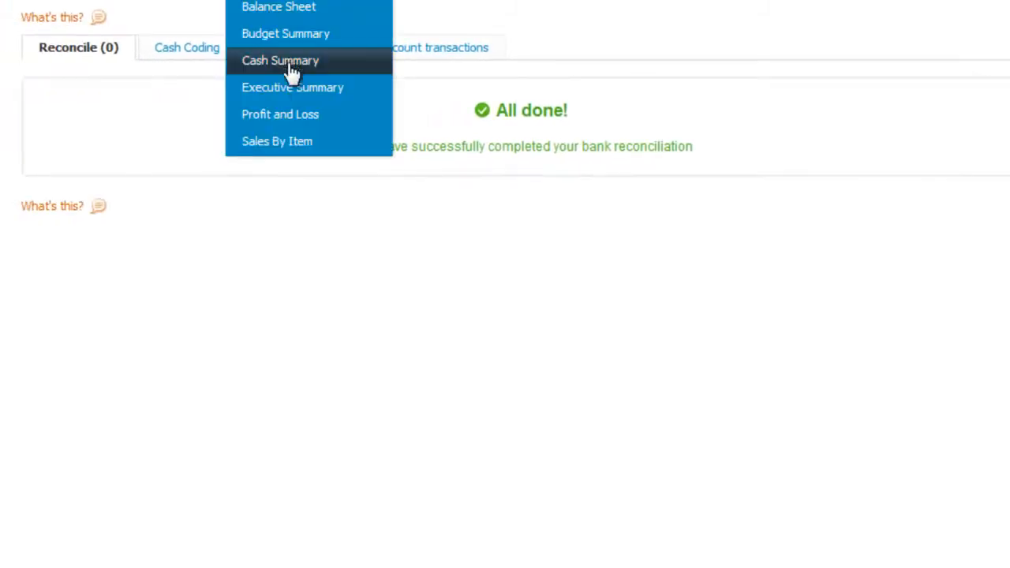
# Open the Profit and Loss report for May 2011 and scroll through it.
pyautogui.click(297, 116)
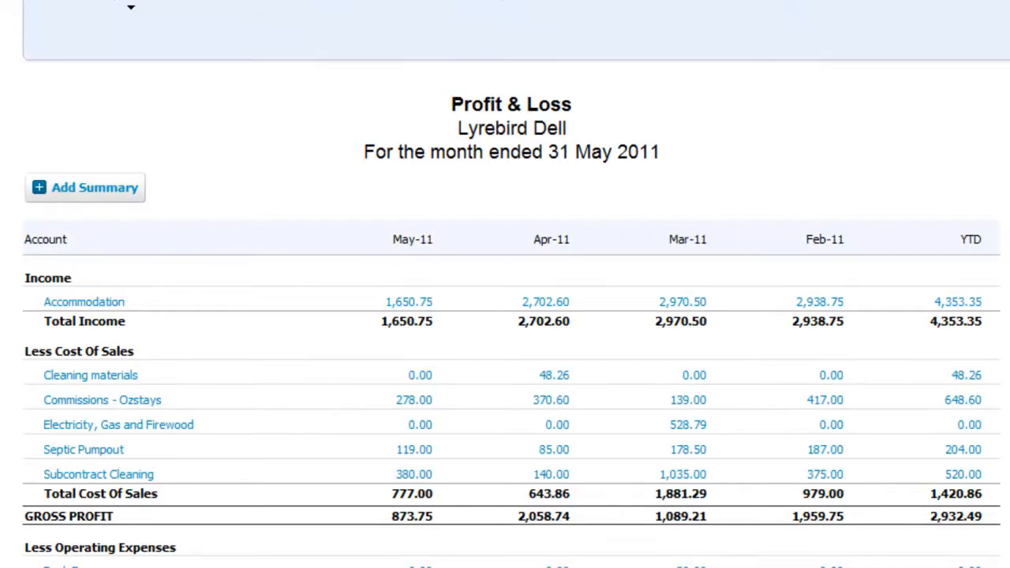
pyautogui.scroll(-3, 505, 316)
pyautogui.scroll(-2, 505, 315)
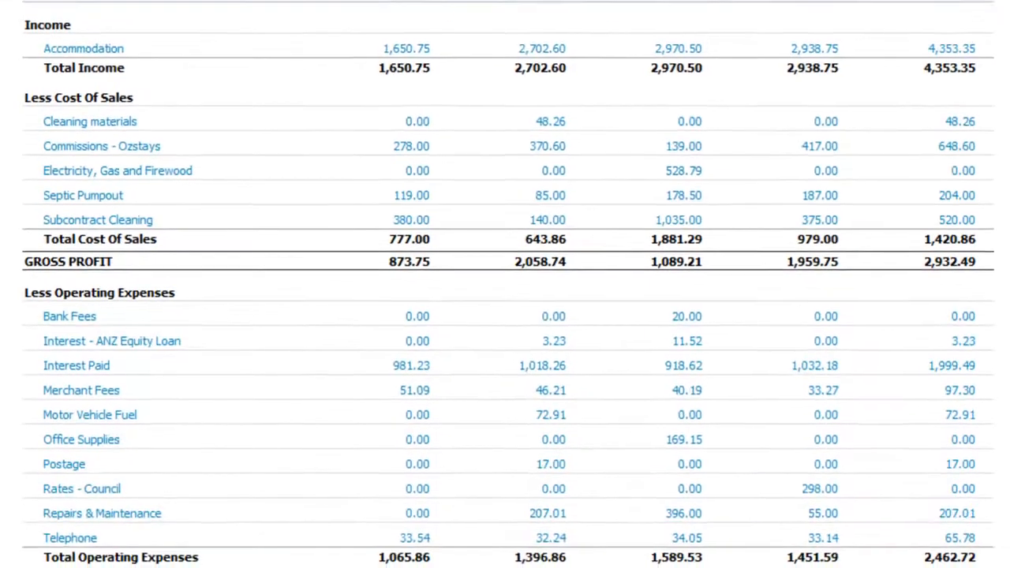